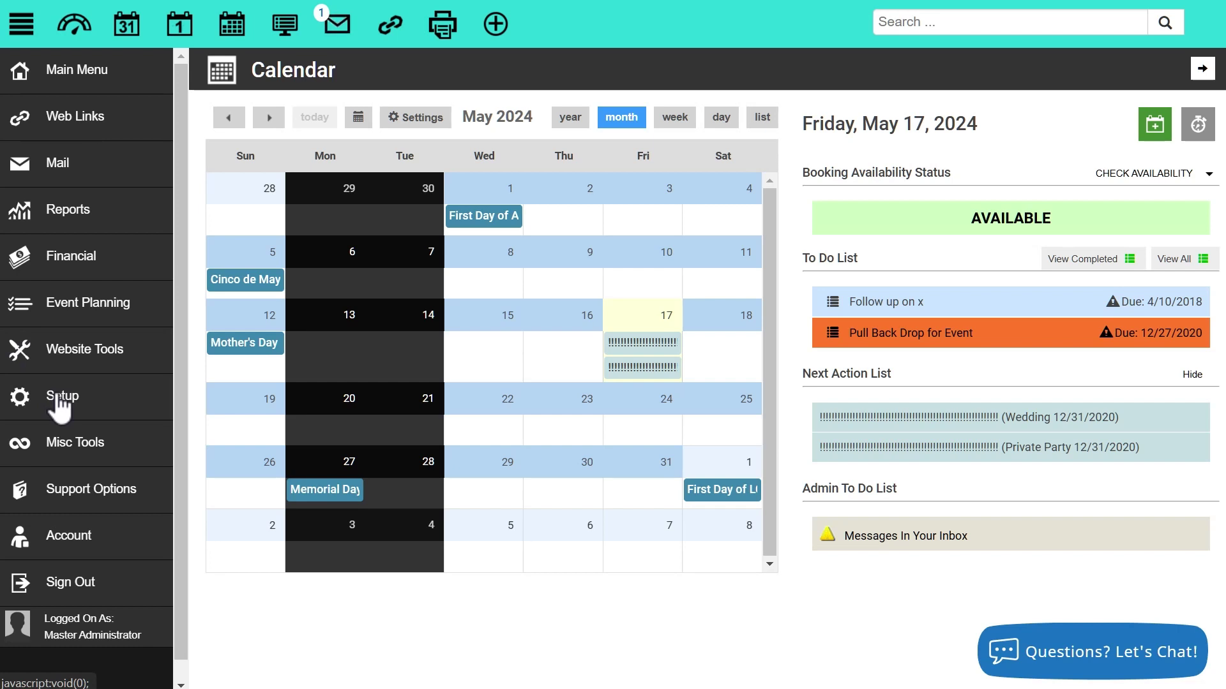
Open Email Settings and point out the master administrator account lacking an outgoing server.
click(64, 403)
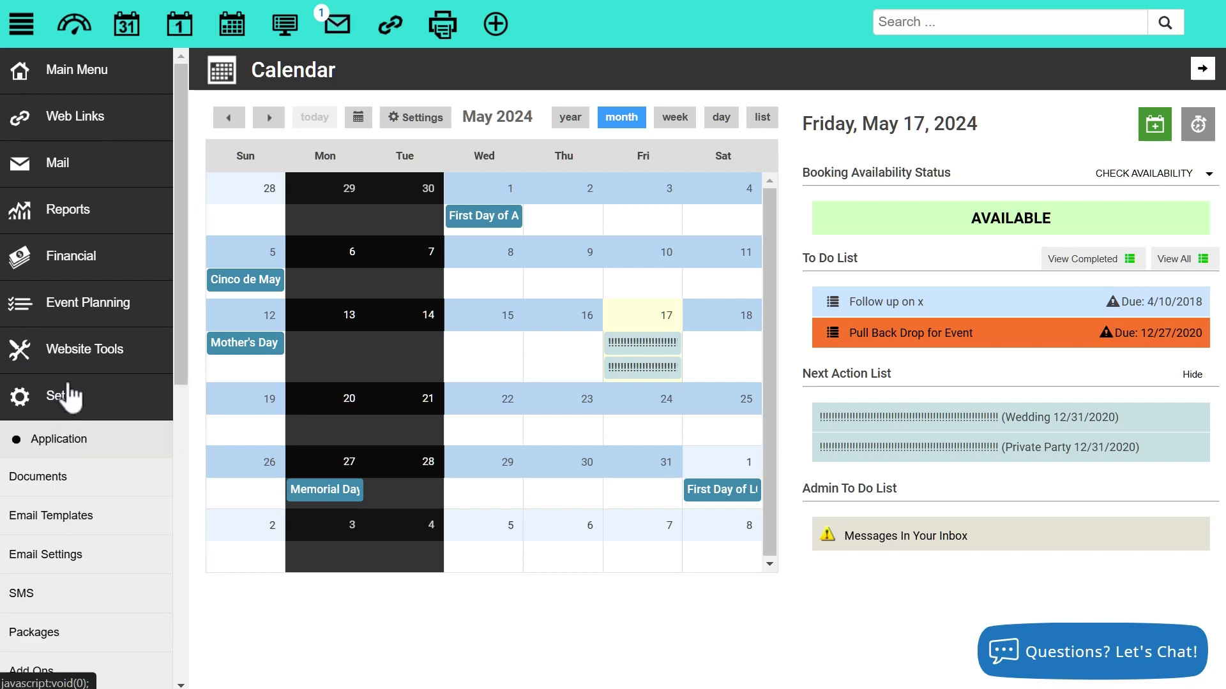
click(58, 555)
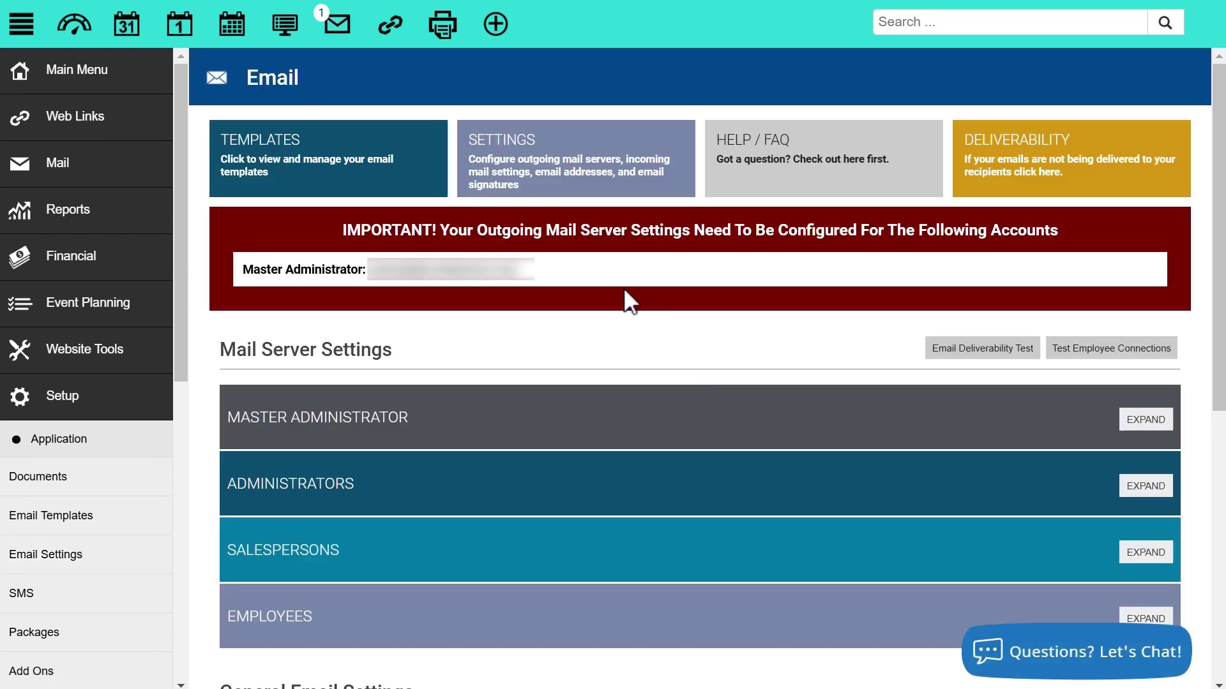
drag(530, 269, 241, 268)
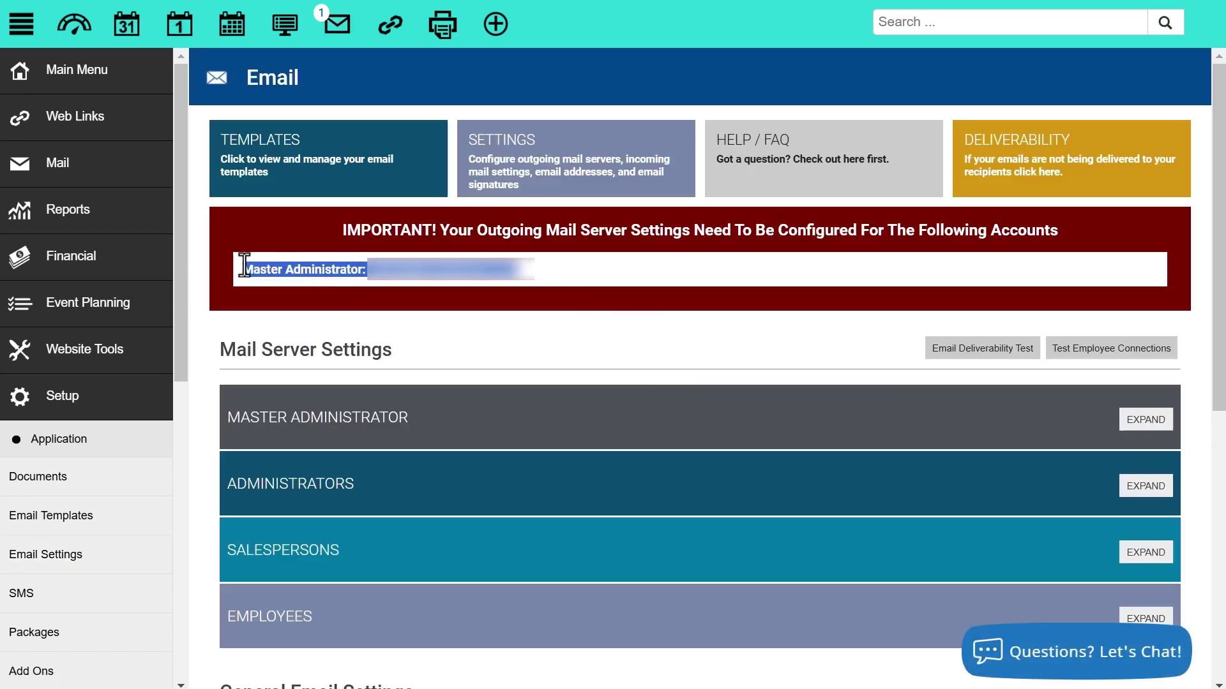
click(680, 357)
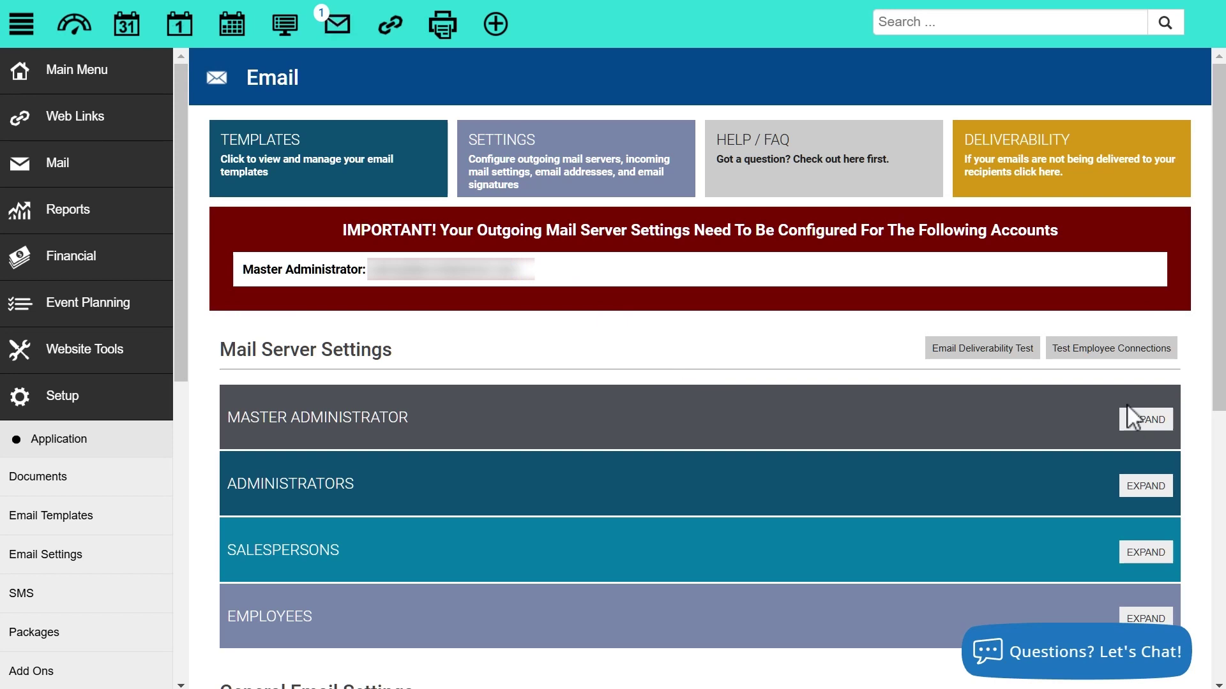
scroll(1129, 402, down, 3)
Expand the Master Administrator and Administrators mail server settings, then open Test Employee Connections.
click(1146, 230)
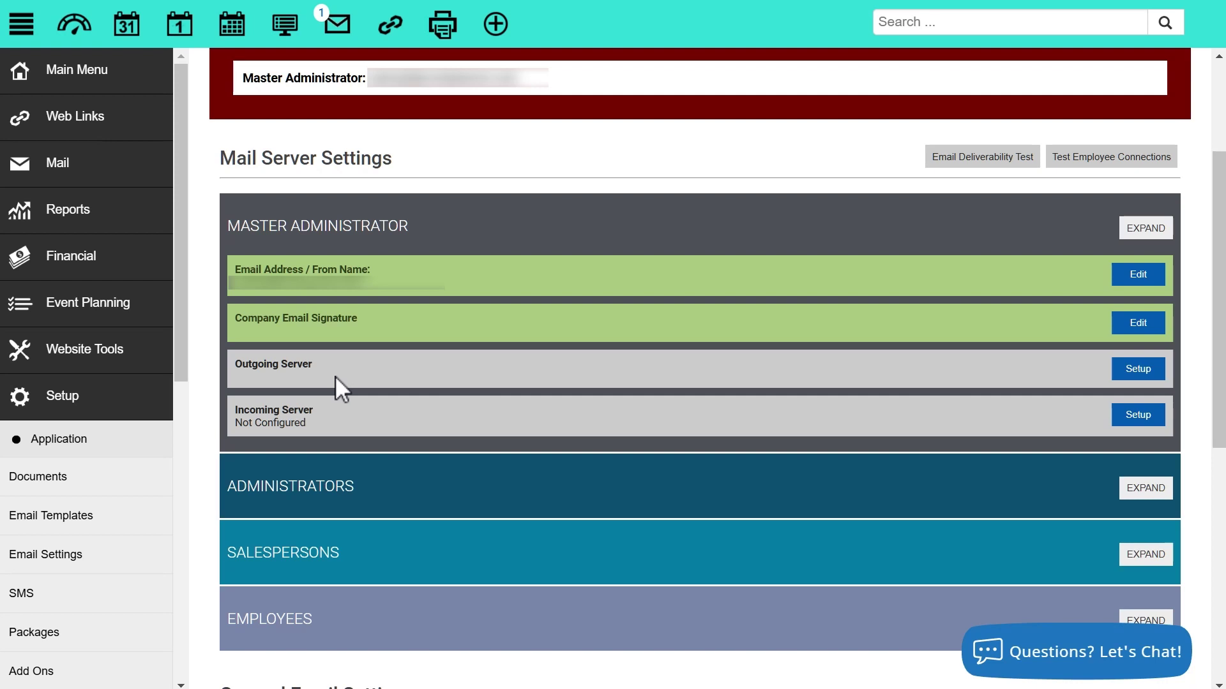
drag(313, 365, 382, 364)
click(1140, 497)
scroll(881, 391, down, 3)
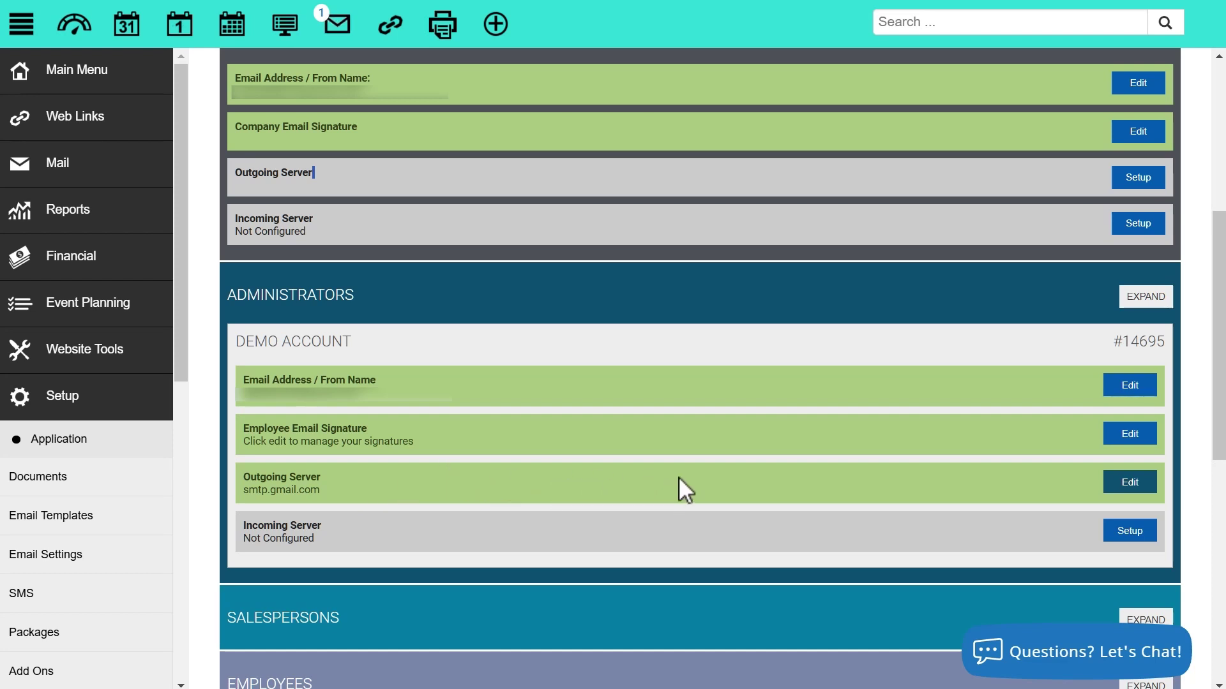
scroll(680, 477, up, 6)
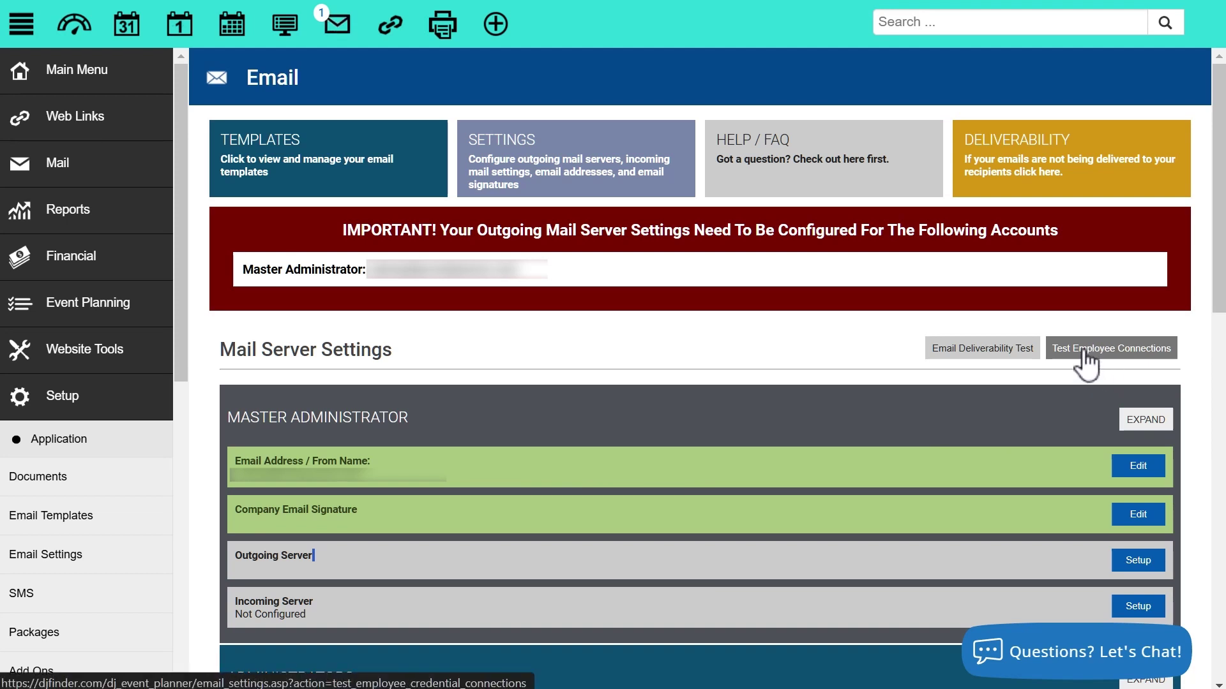
click(1083, 352)
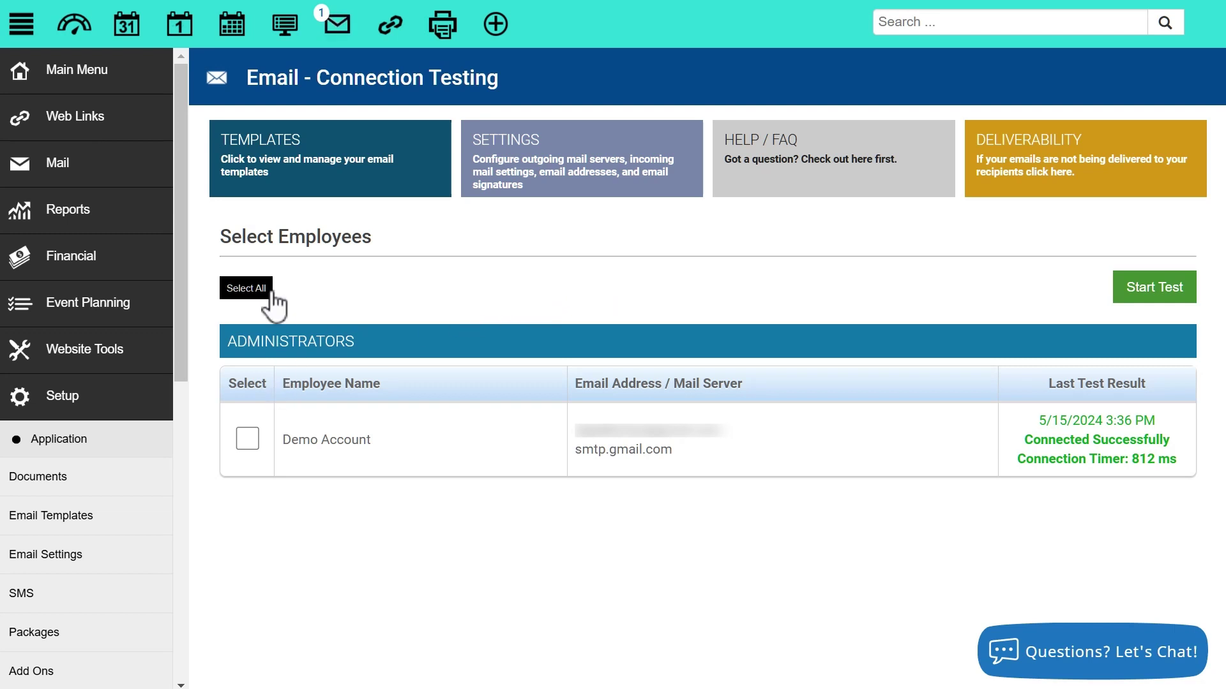
Test the Demo Account's smtp.gmail.com connection, getting Connected and Sent in 906 ms.
click(247, 439)
click(1135, 292)
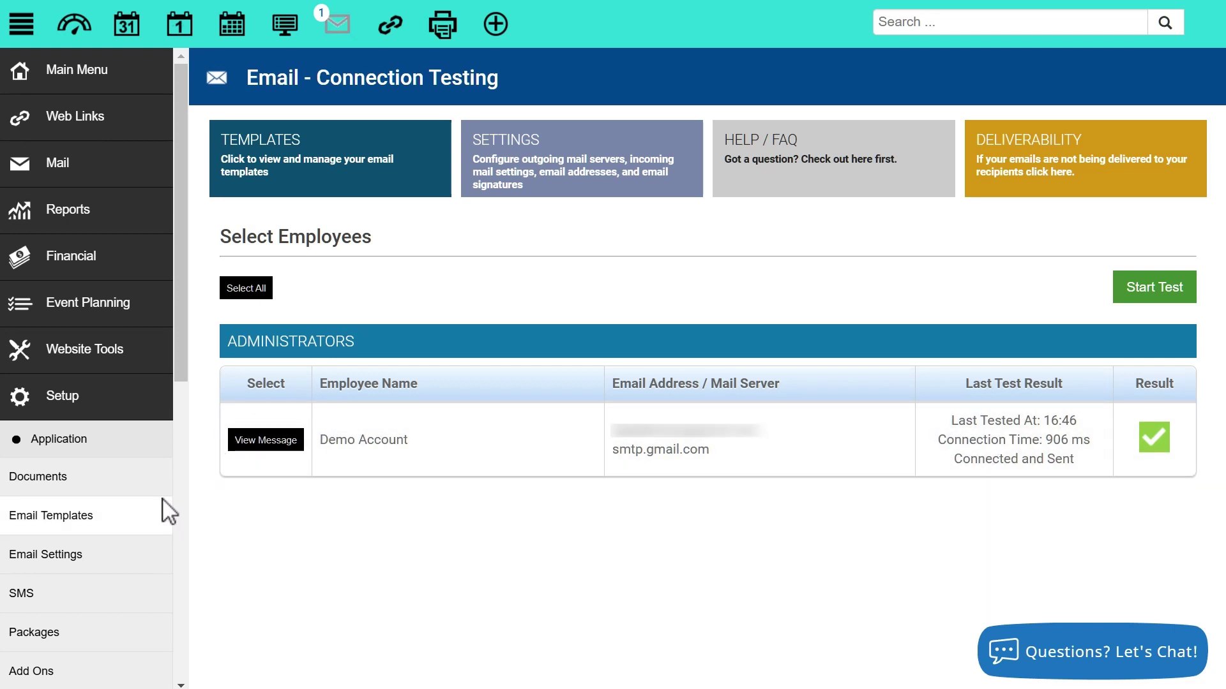
Return to Email Settings, expand Administrators, and open the DELIVERABILITY help page.
click(513, 164)
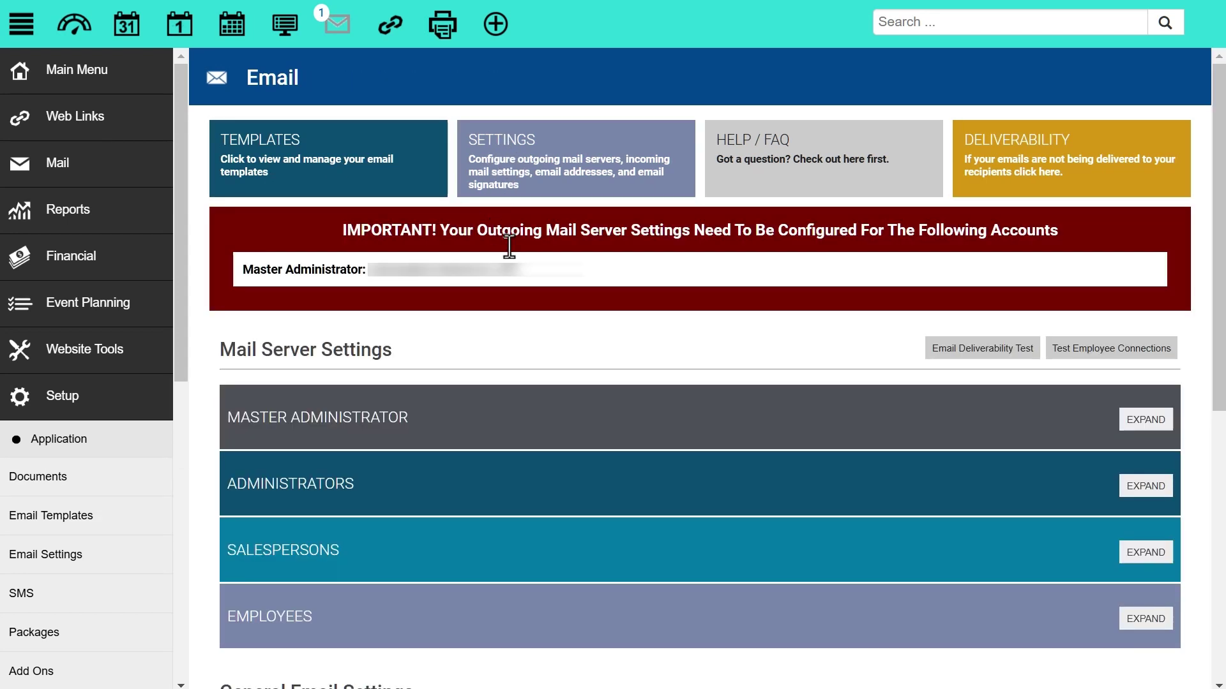
click(1139, 488)
scroll(1133, 485, down, 3)
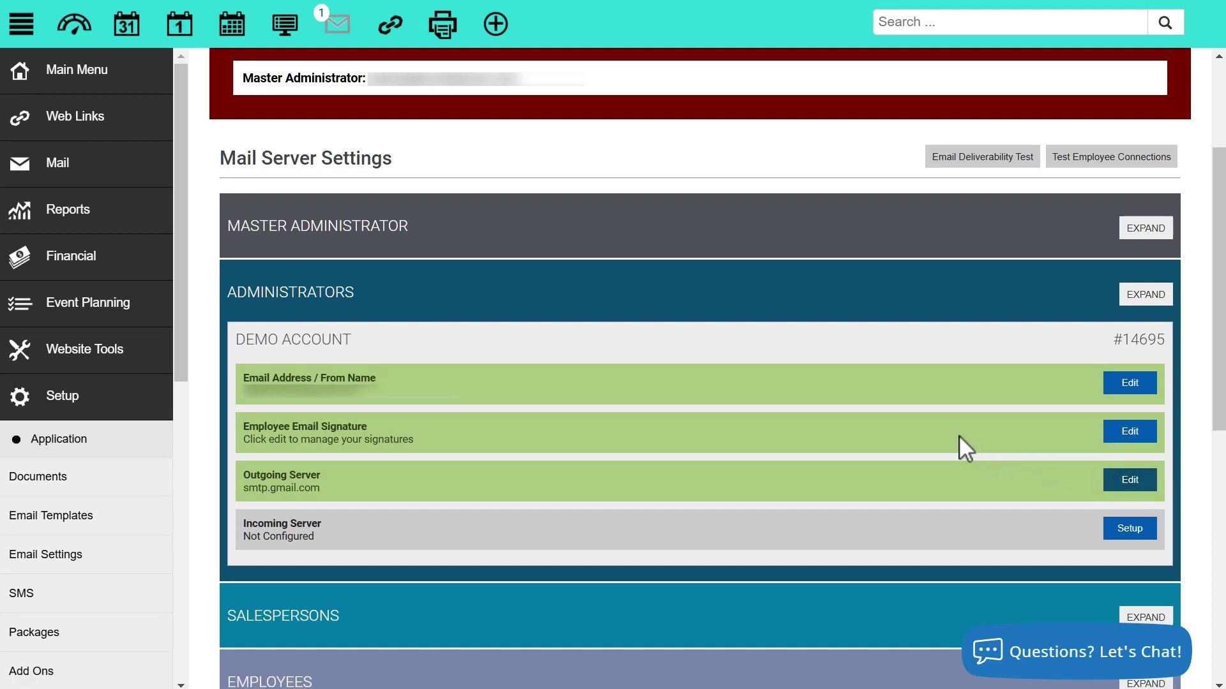
scroll(959, 435, up, 1)
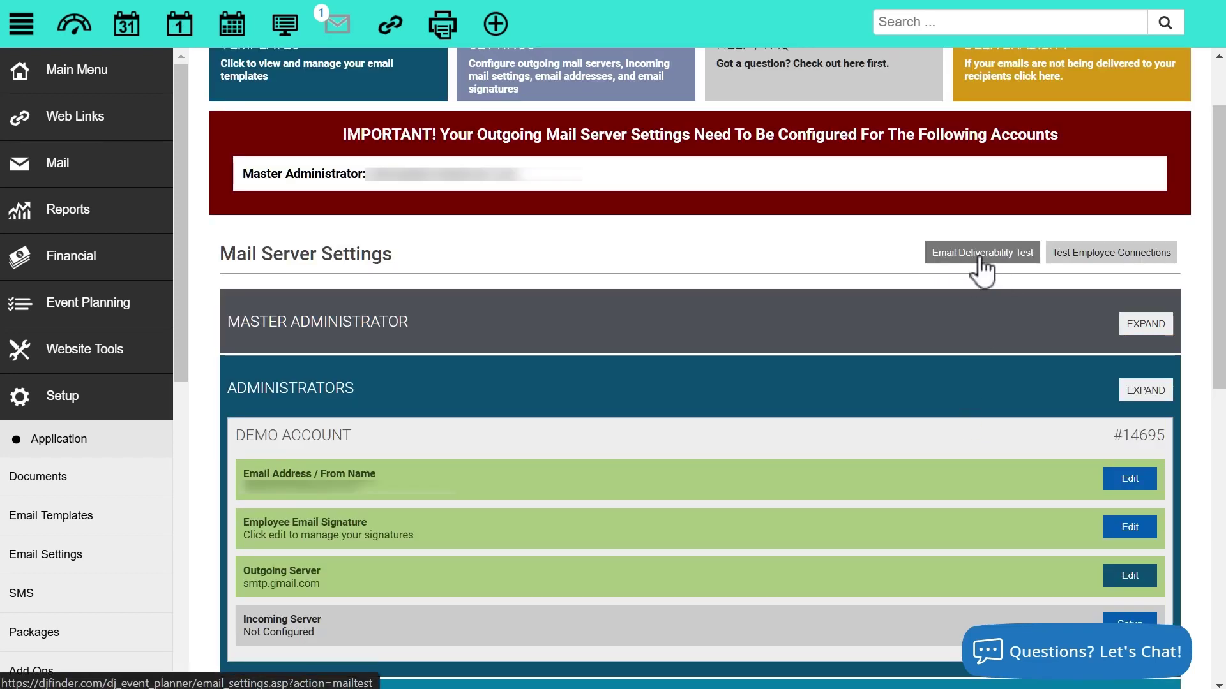
scroll(989, 242, up, 1)
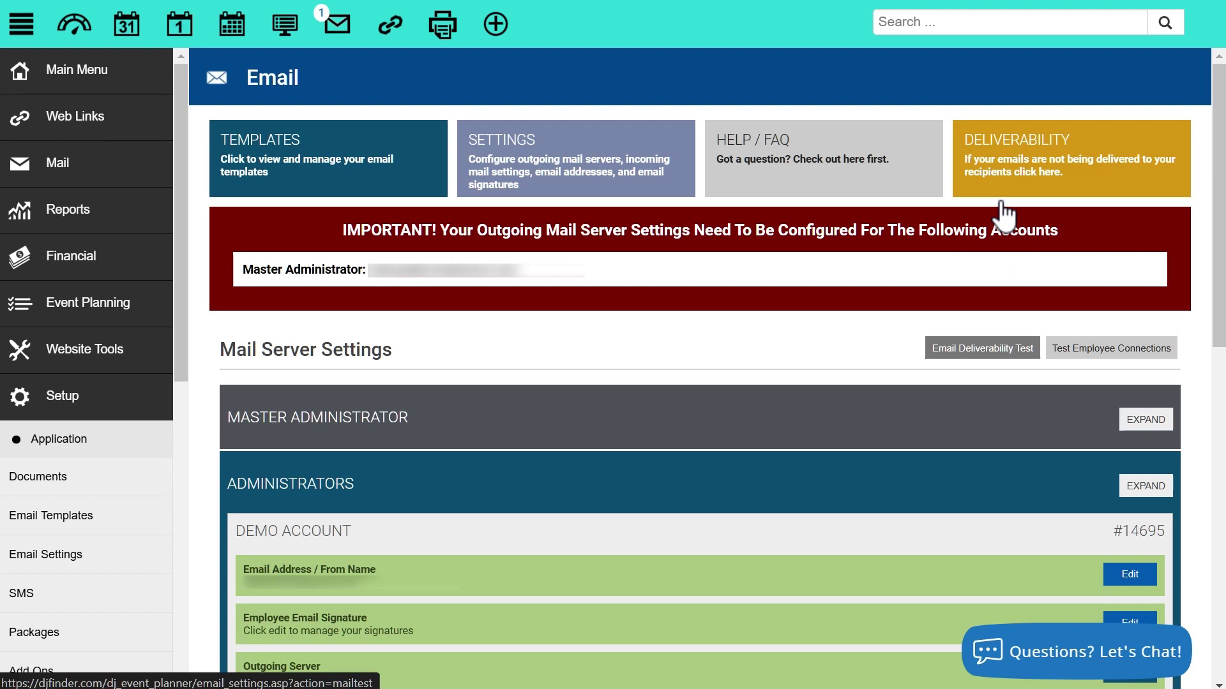
click(1028, 160)
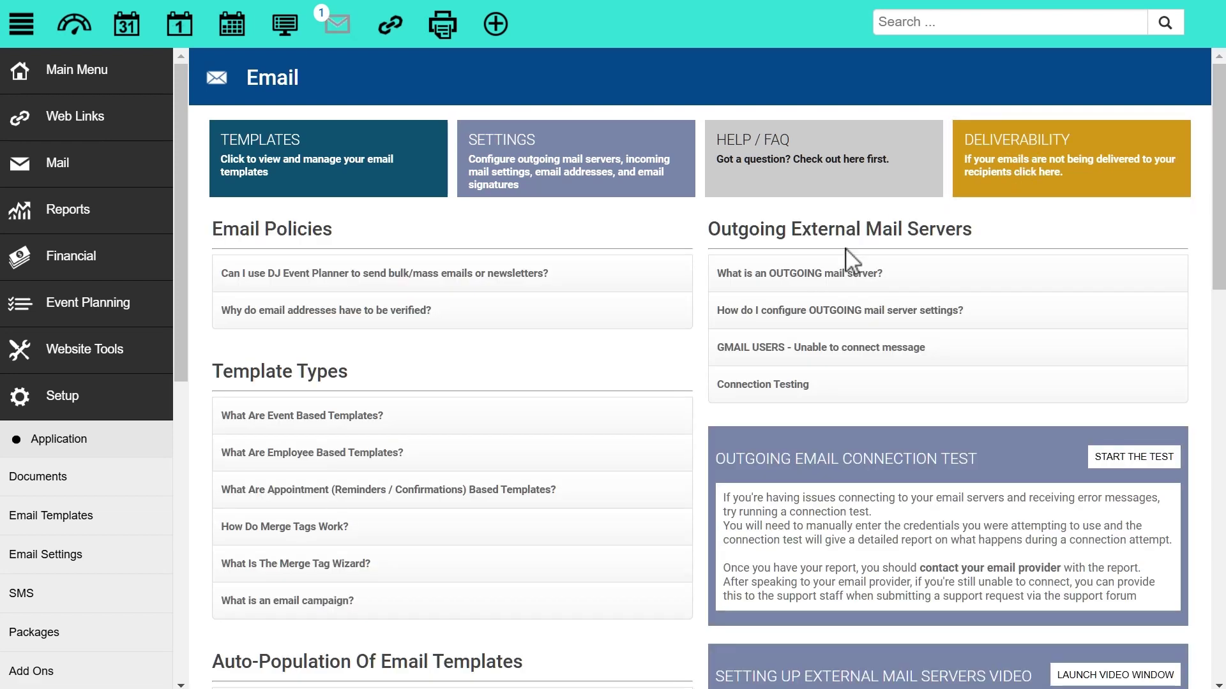
Start the mail deliverability test and confirm to continue to mail-tester.
scroll(826, 315, down, 5)
scroll(826, 316, down, 10)
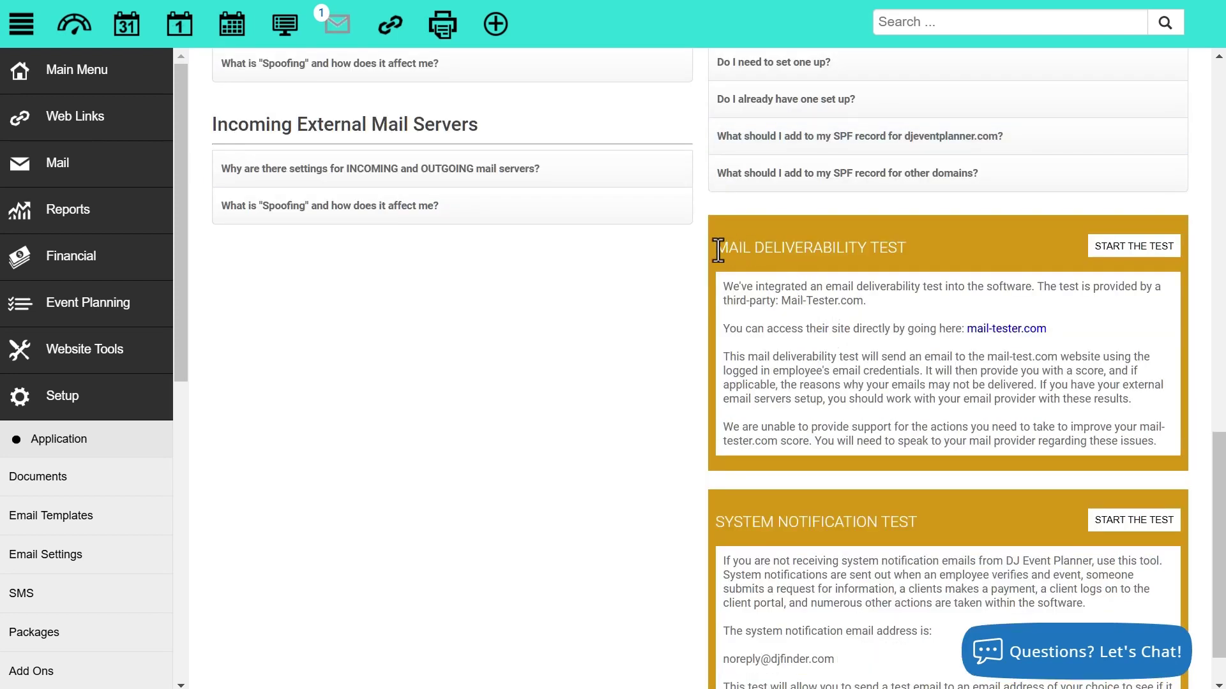
drag(716, 248, 900, 255)
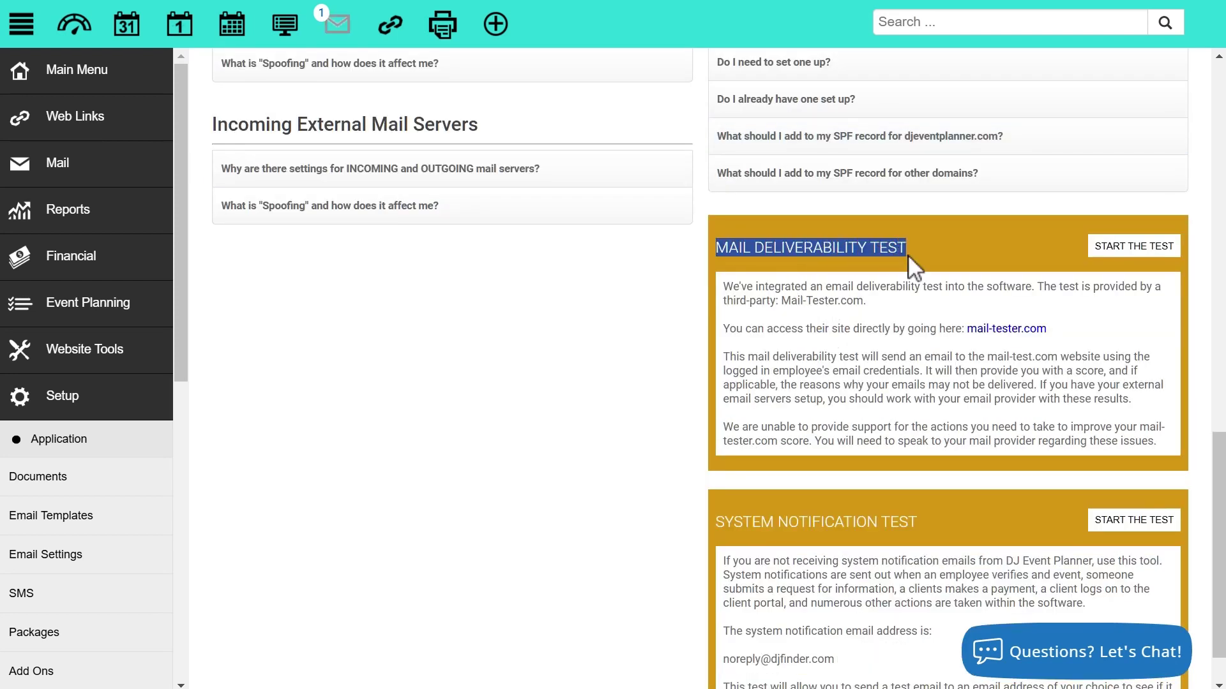
click(1127, 253)
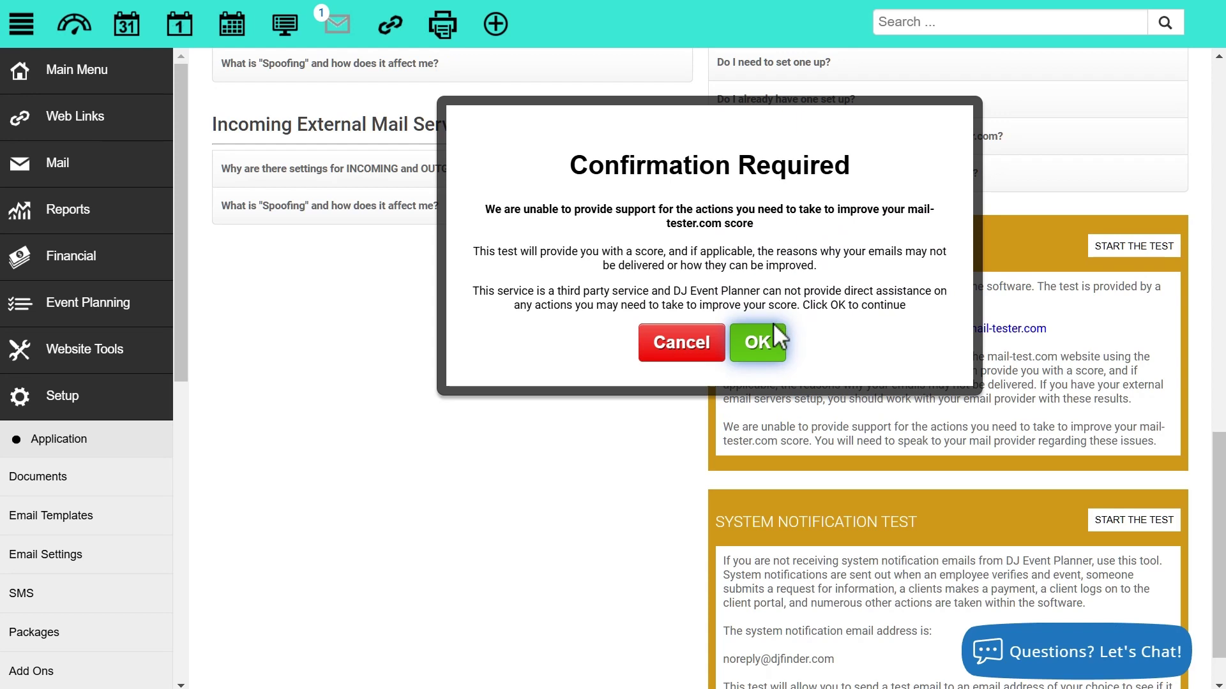
click(769, 345)
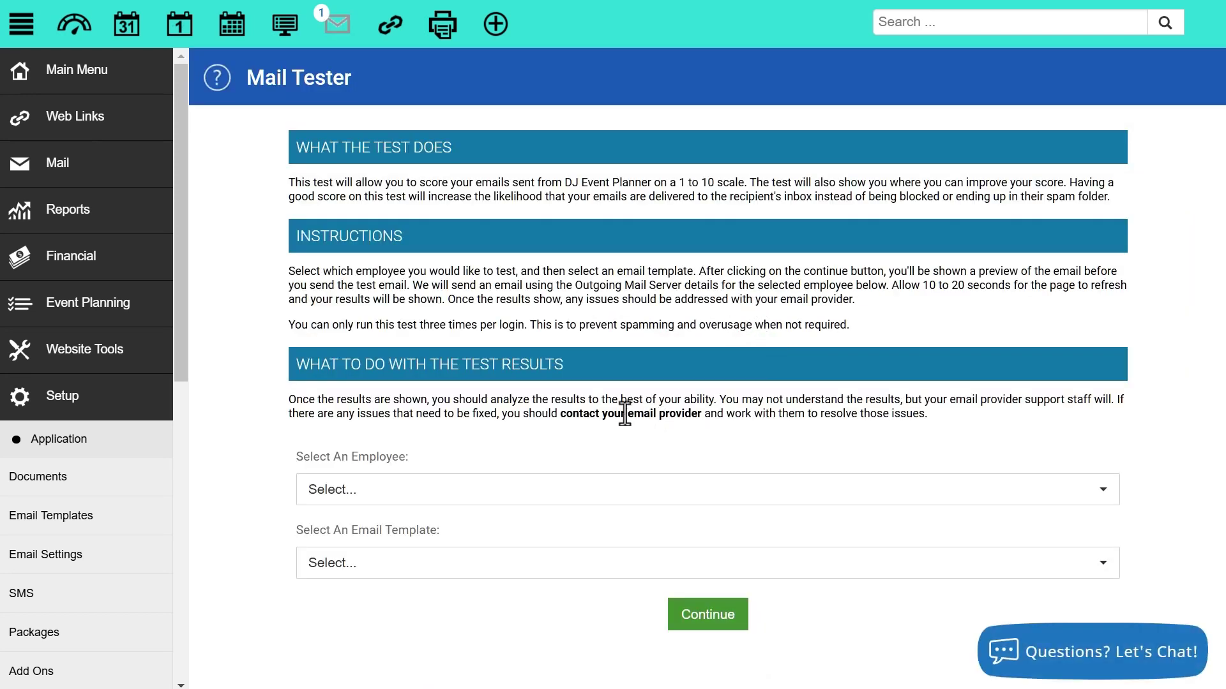
Choose Demo Account as sender and the 60 Day Payment Reminder template.
click(471, 492)
scroll(492, 410, down, 3)
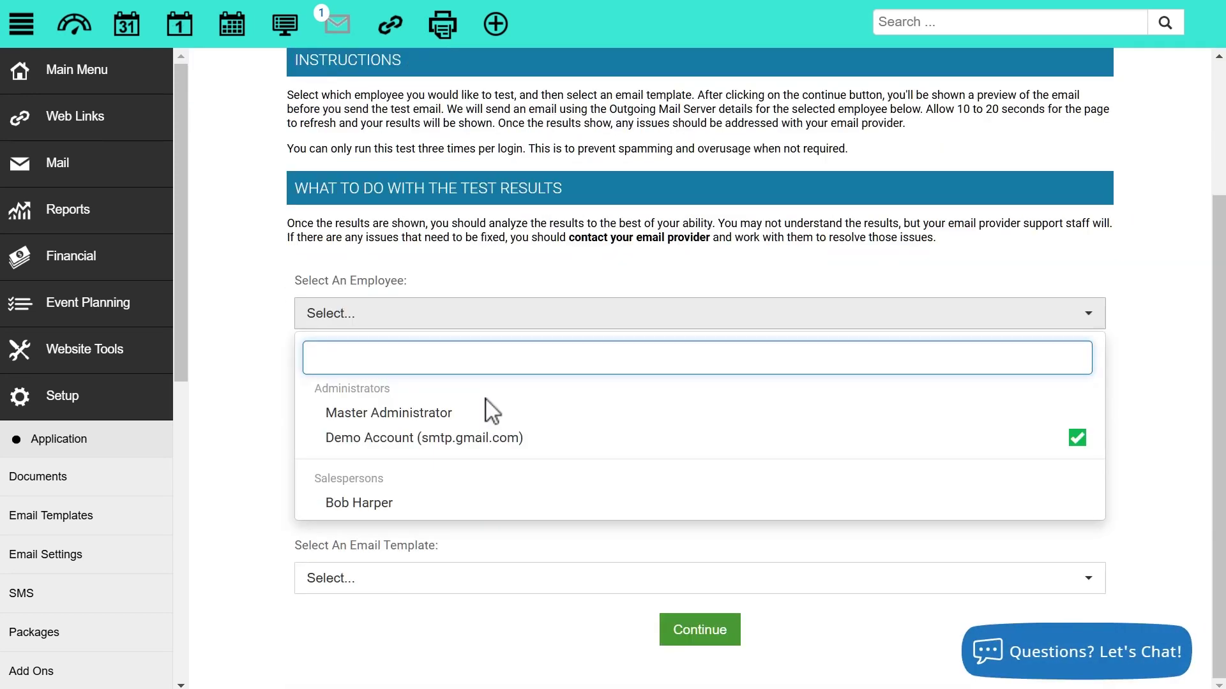
click(440, 439)
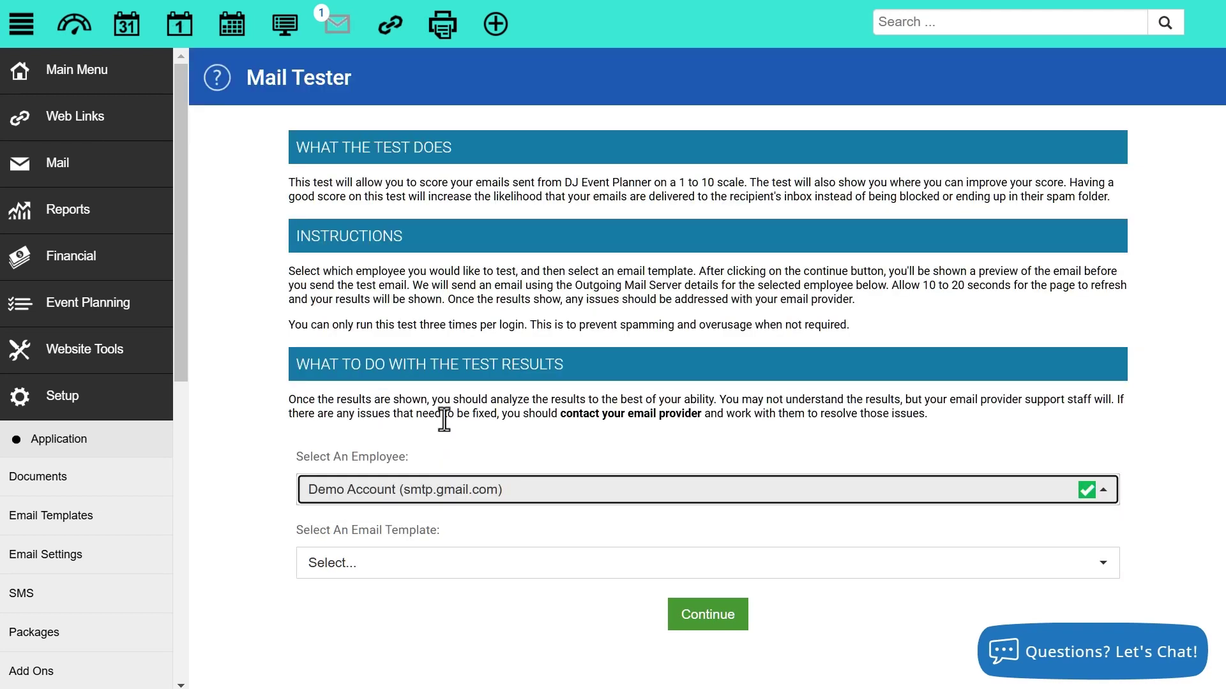
click(437, 563)
scroll(447, 562, down, 4)
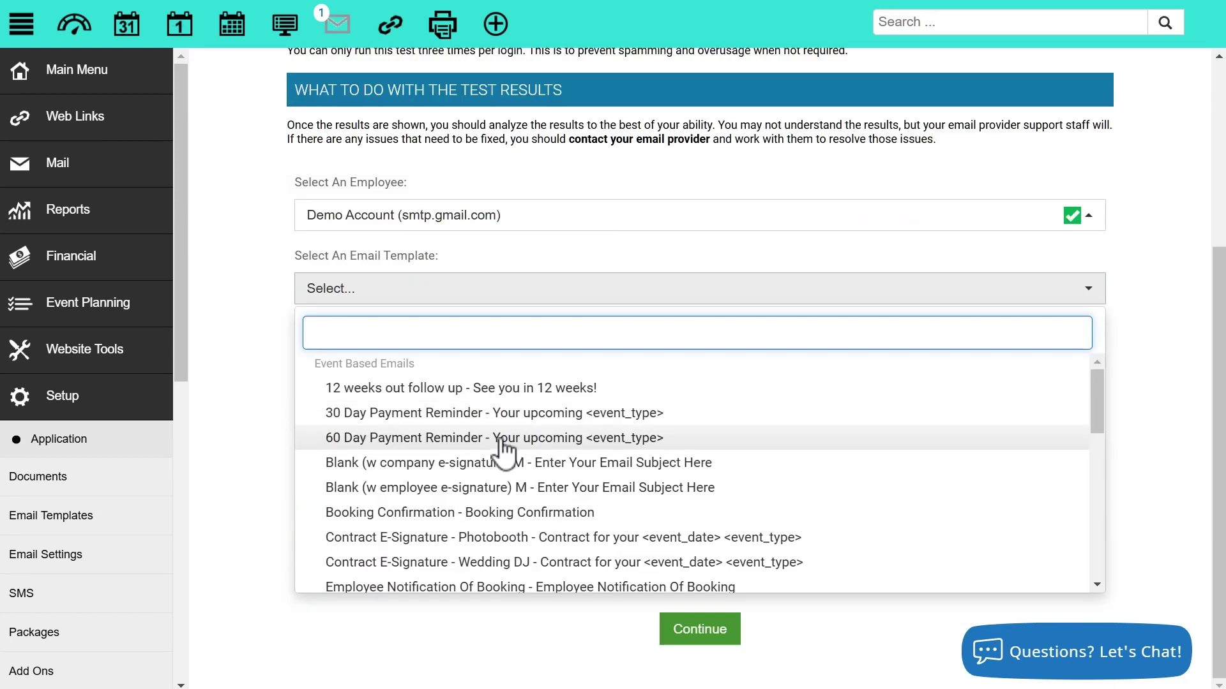
click(504, 438)
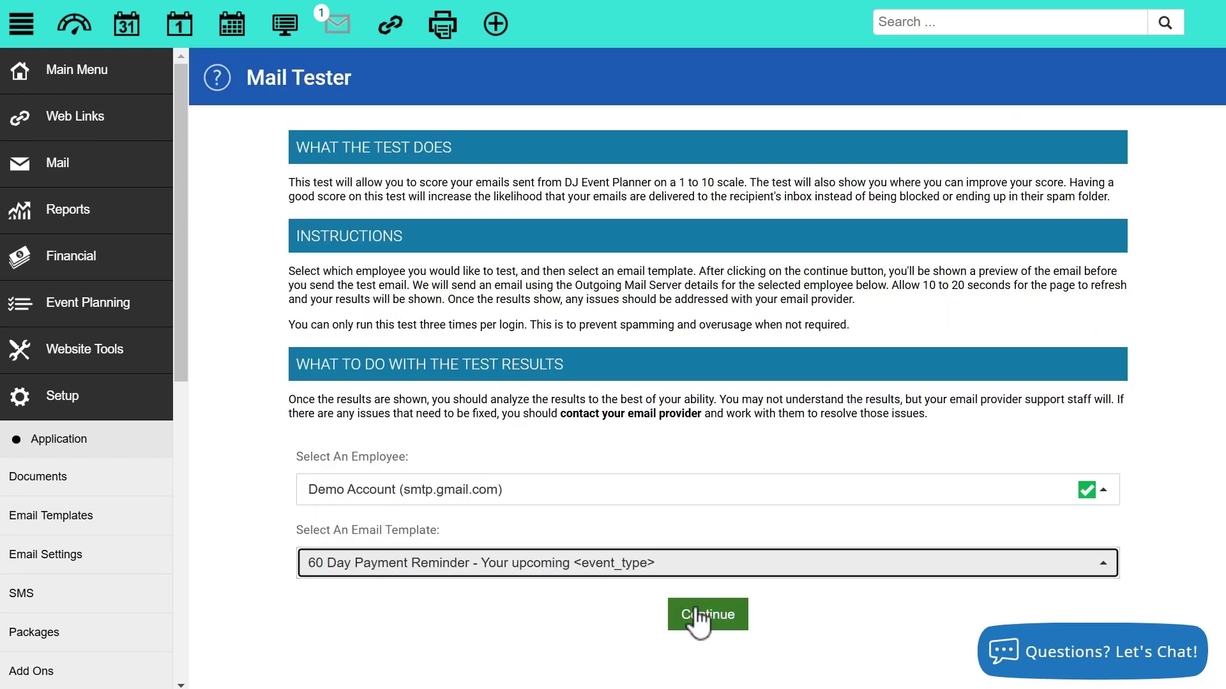
Review the test email preview and send it to mail-tester.
click(697, 614)
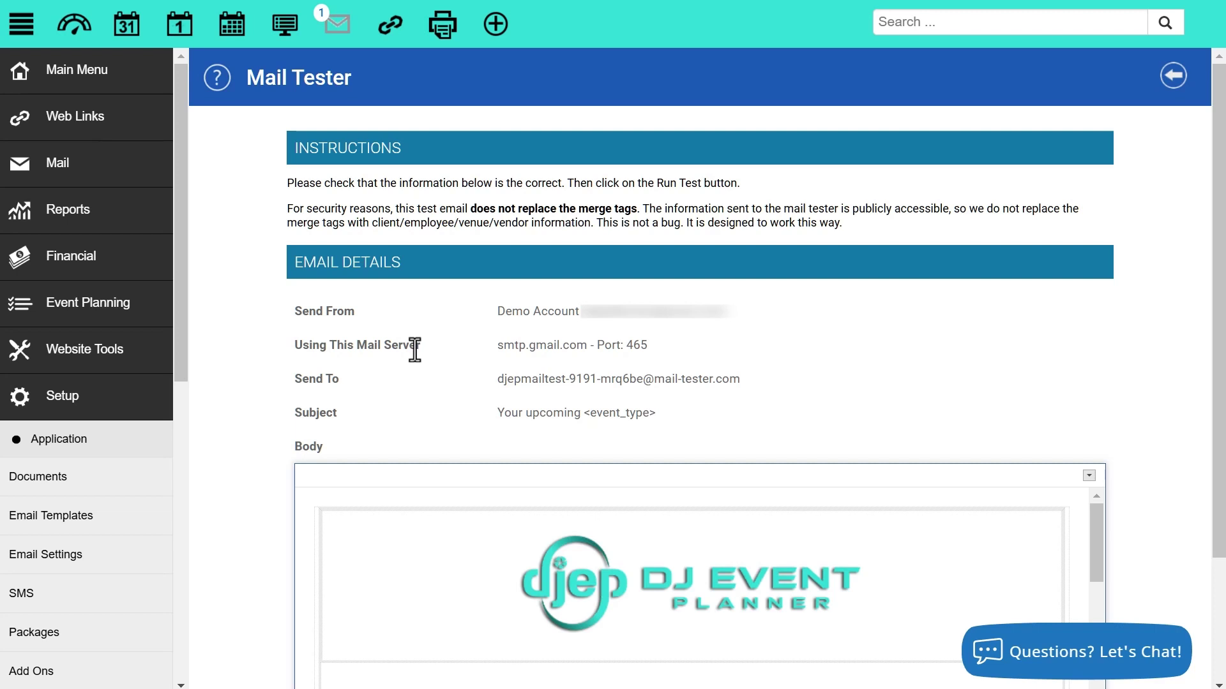
scroll(415, 349, down, 1)
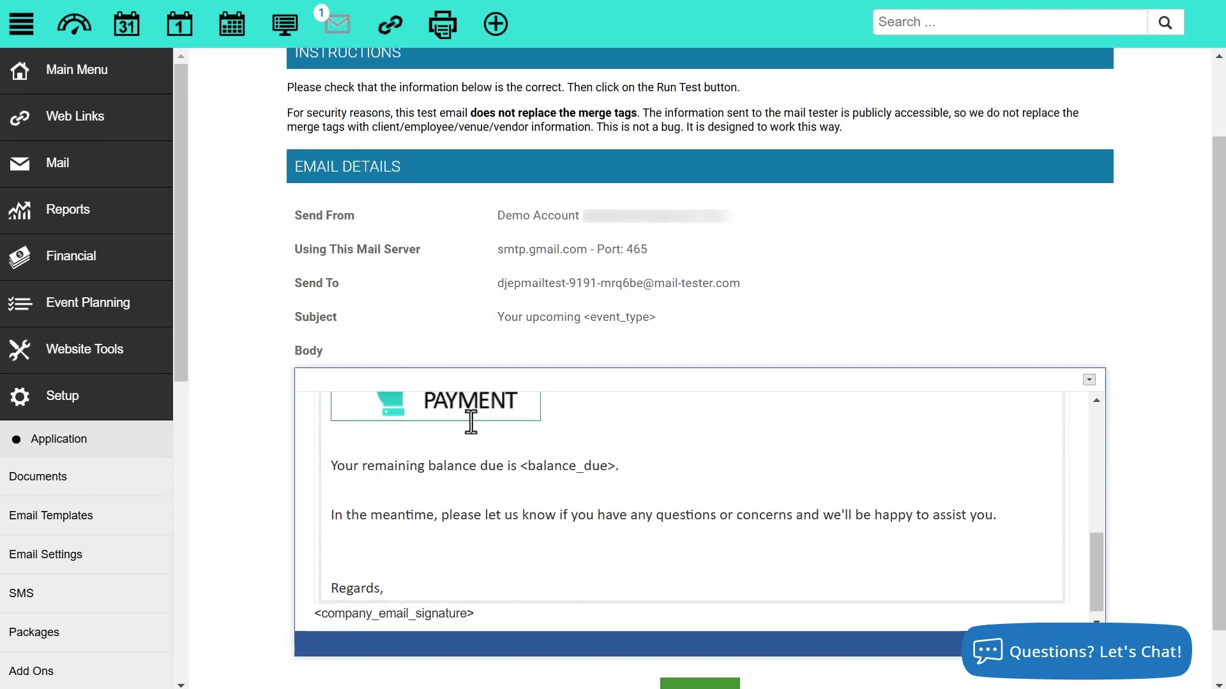
scroll(478, 434, down, 1)
scroll(578, 607, down, 1)
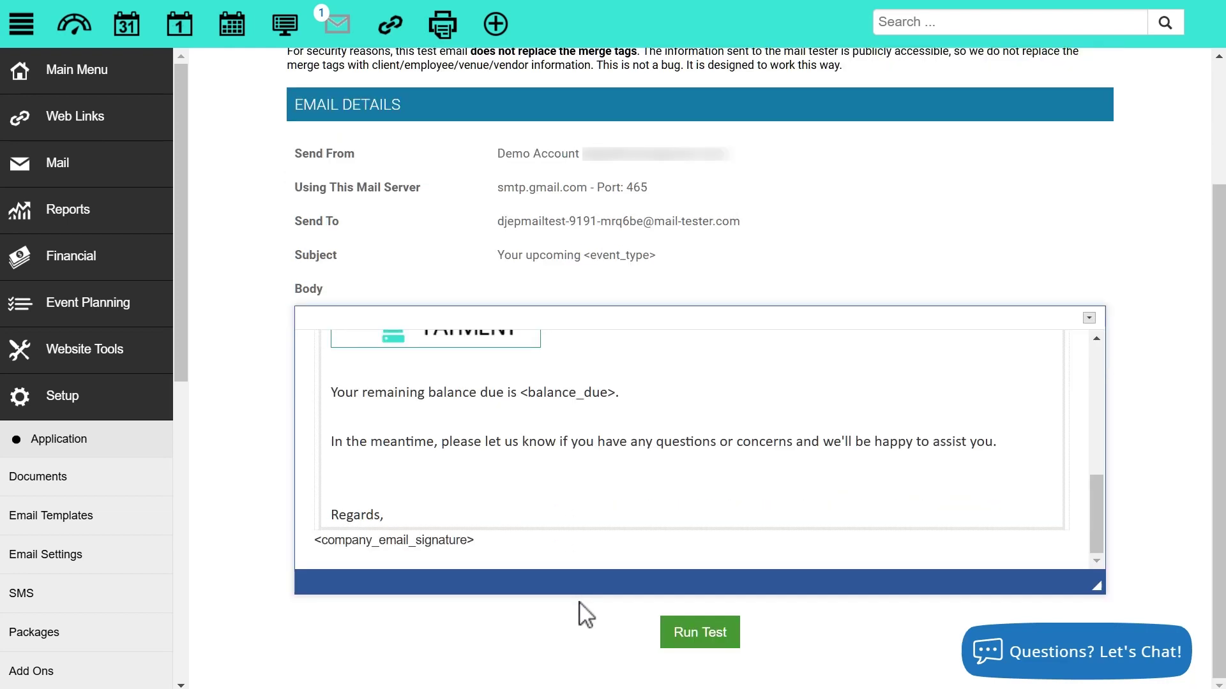
click(686, 644)
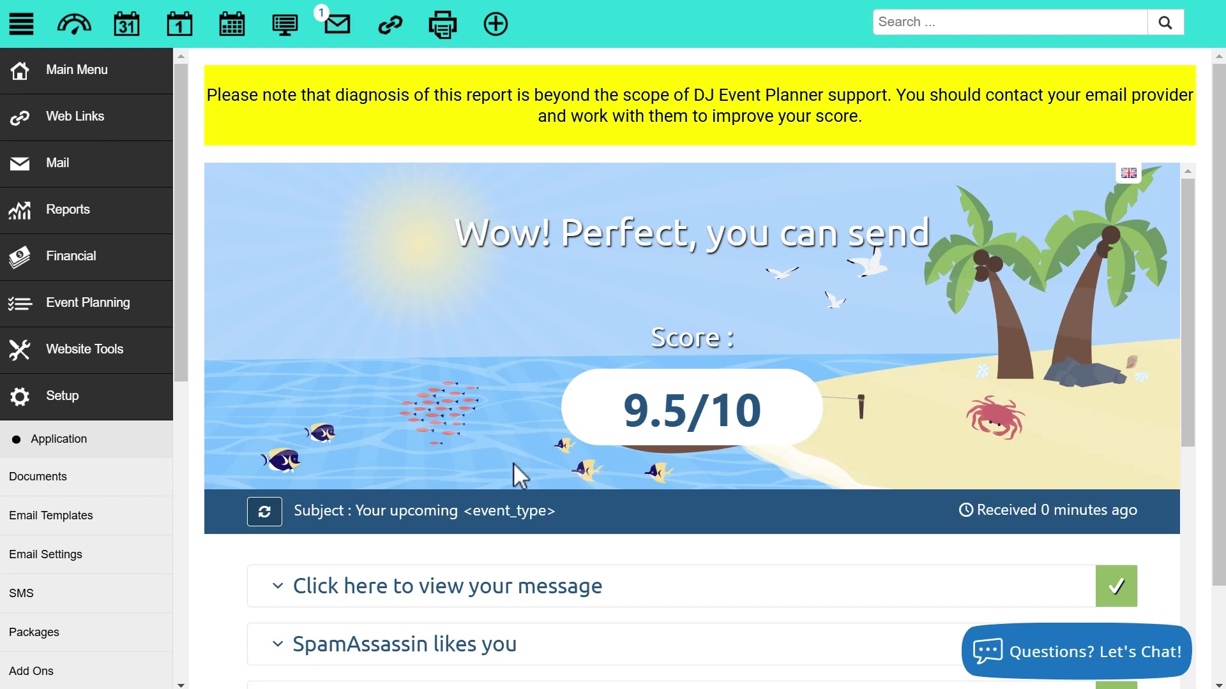
Scroll the 9.5/10 report and toggle the 'listed in 1 blocklist' details to inspect them.
scroll(515, 464, down, 2)
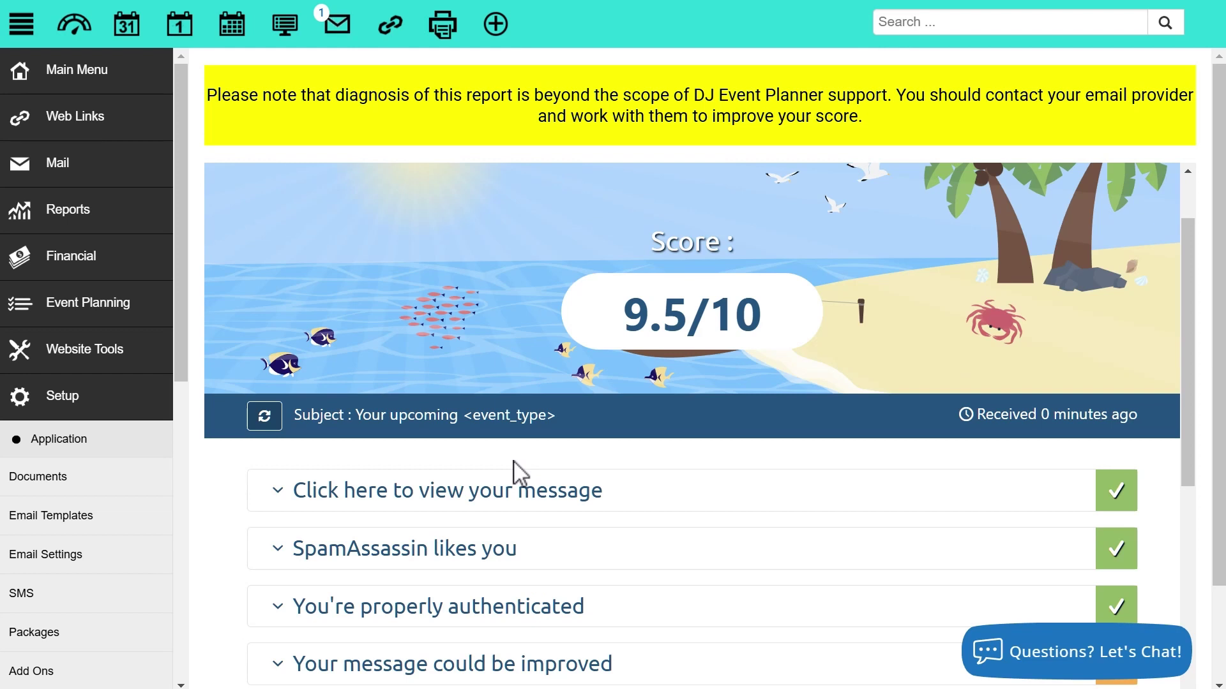
scroll(515, 473, down, 6)
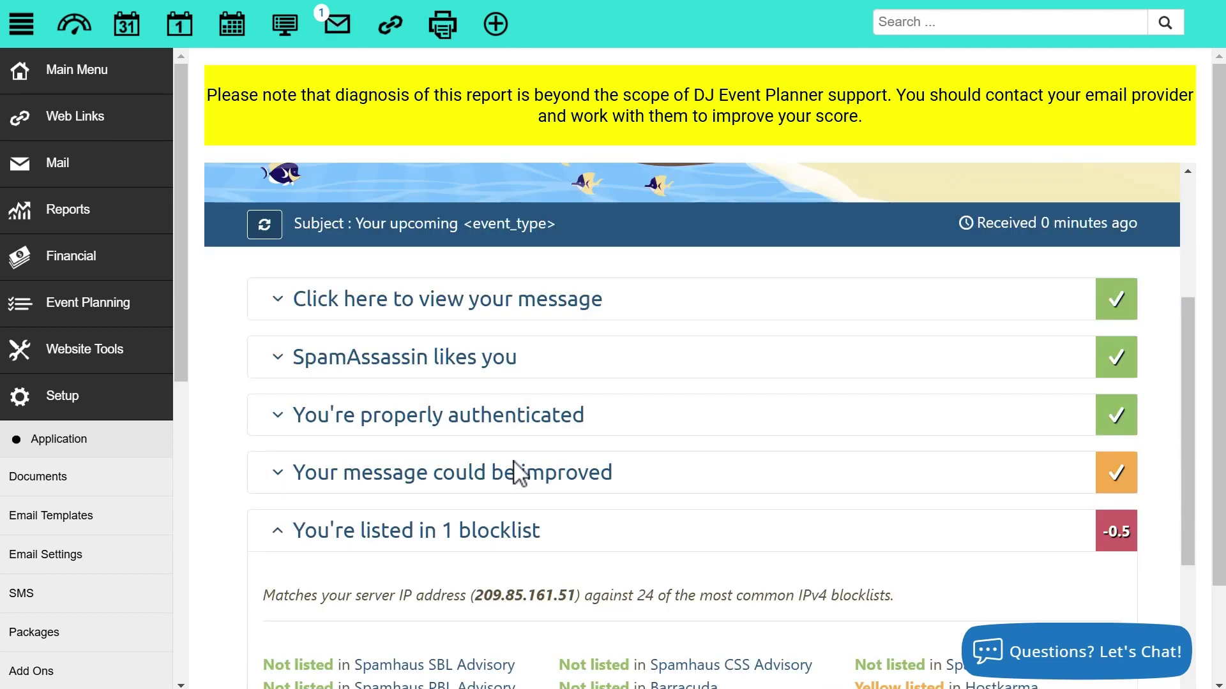
click(411, 356)
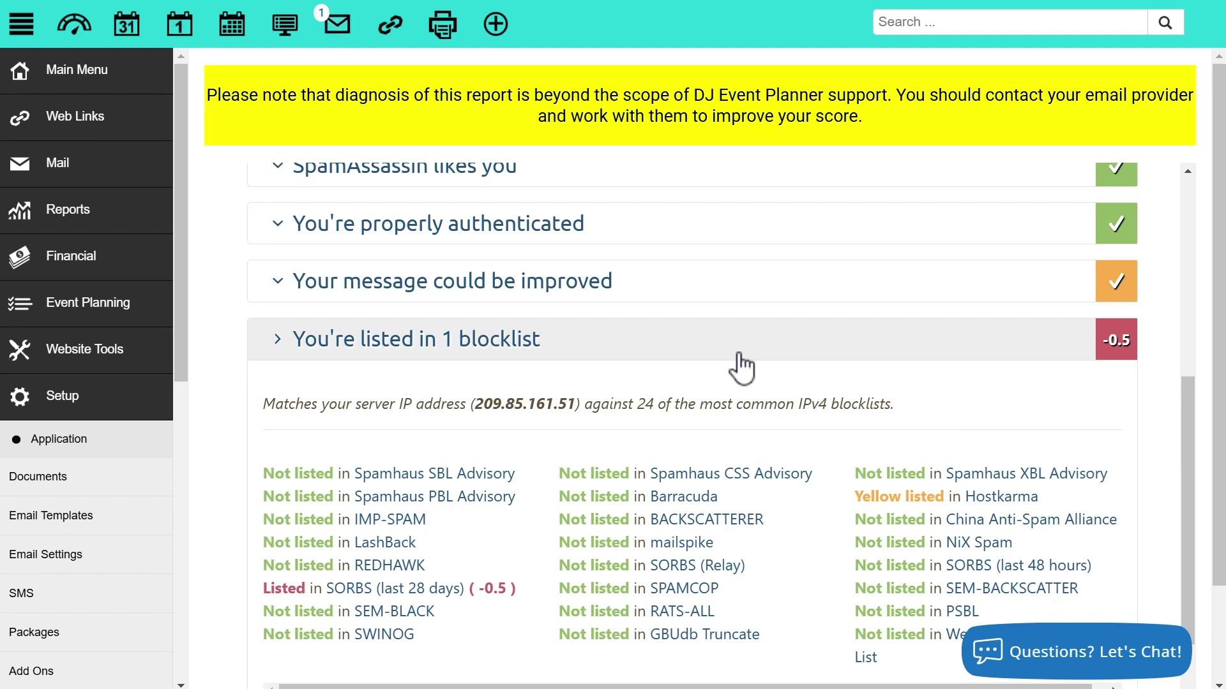
click(719, 355)
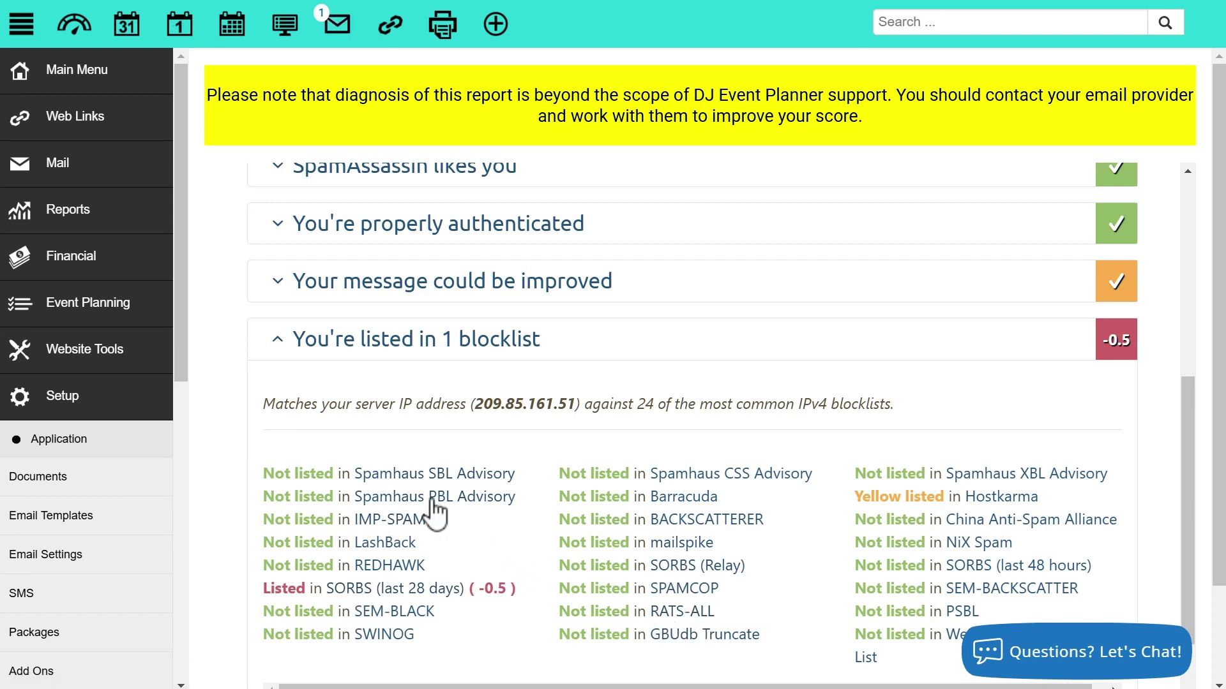
click(286, 351)
Expand 'You're properly authenticated' to review the passing SPF, DKIM and DMARC checks.
scroll(430, 463, up, 1)
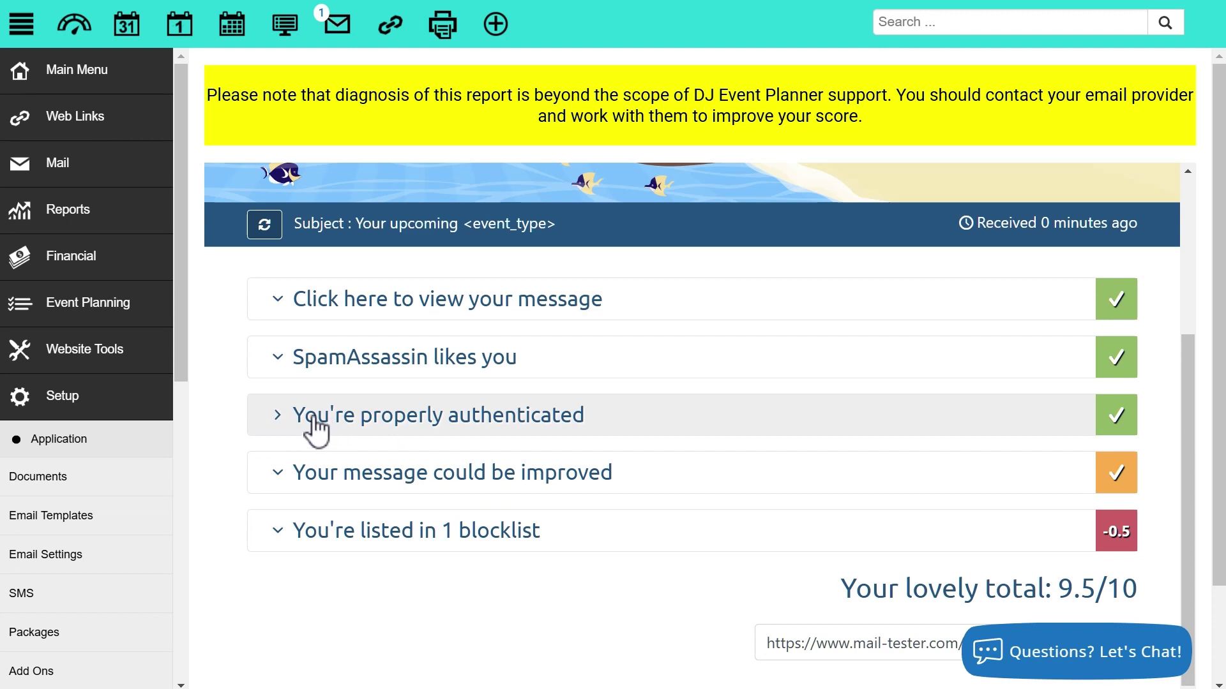
click(294, 419)
scroll(364, 396, down, 3)
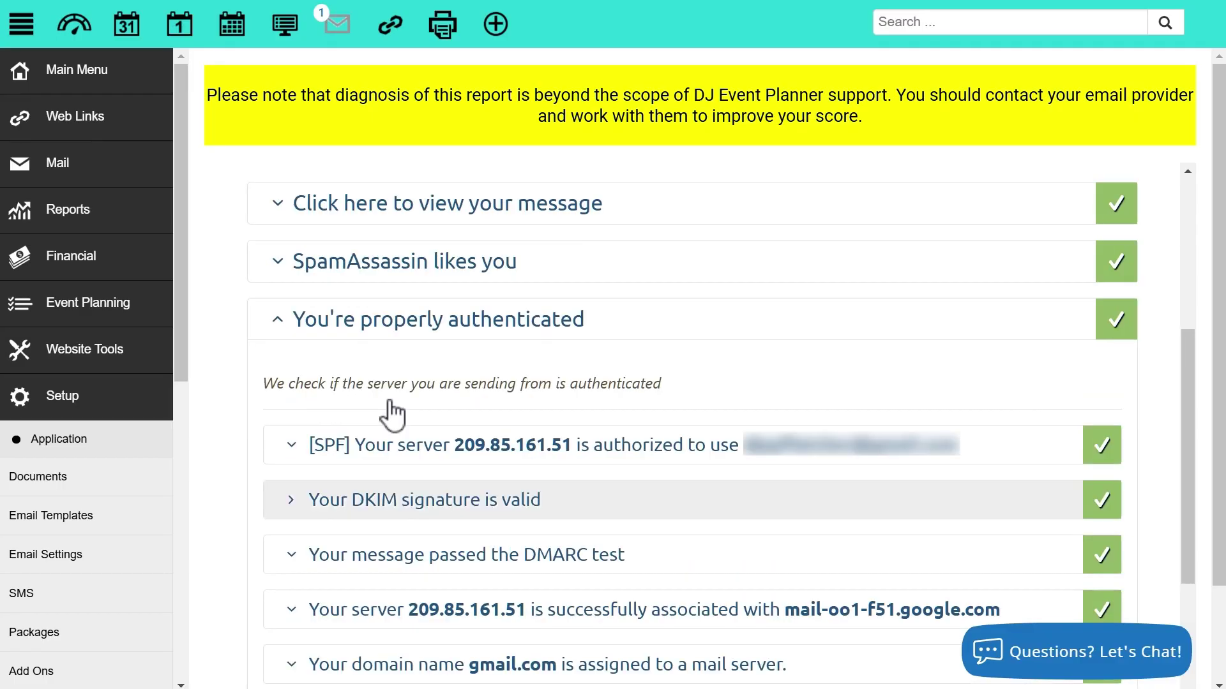
scroll(392, 415, up, 3)
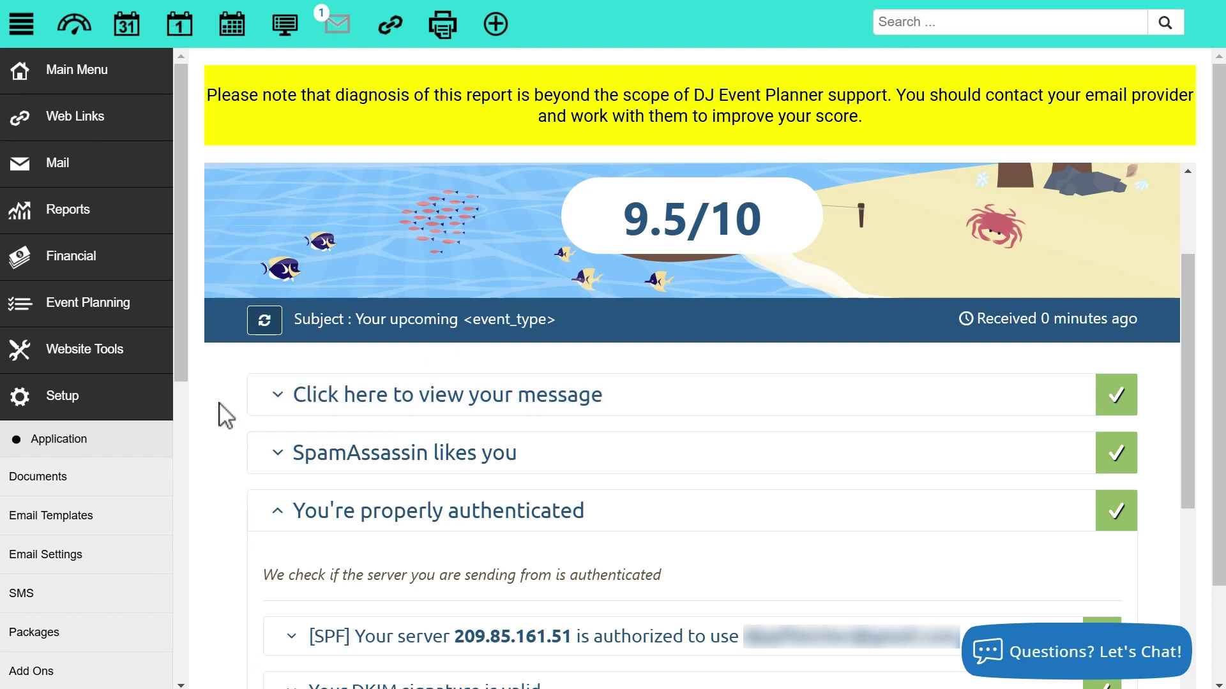
scroll(157, 434, down, 6)
Open the Support Center via Support Options in the sidebar.
click(126, 471)
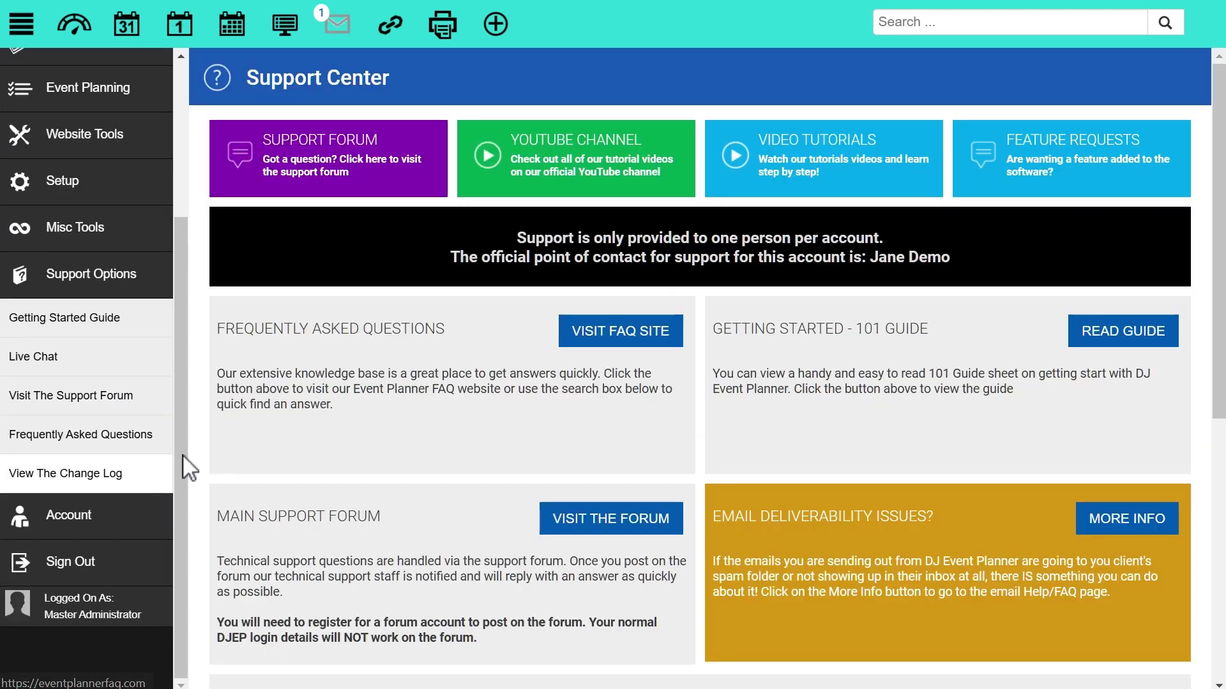